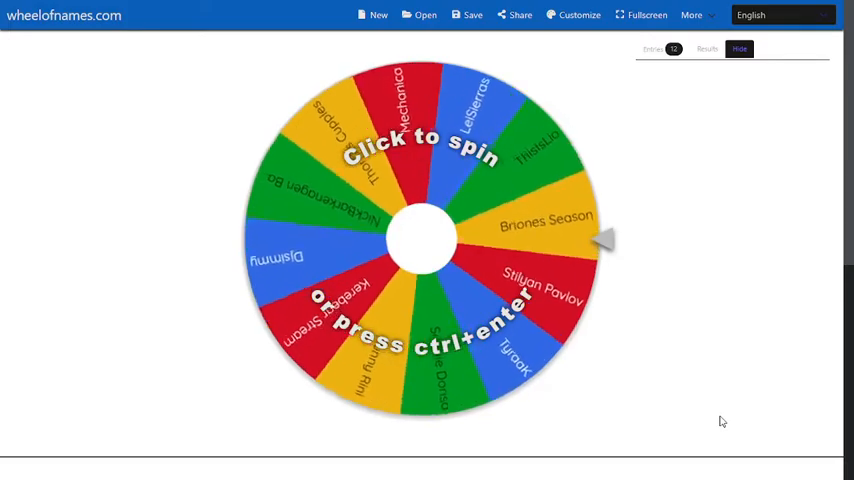
key("ctrl+Return")
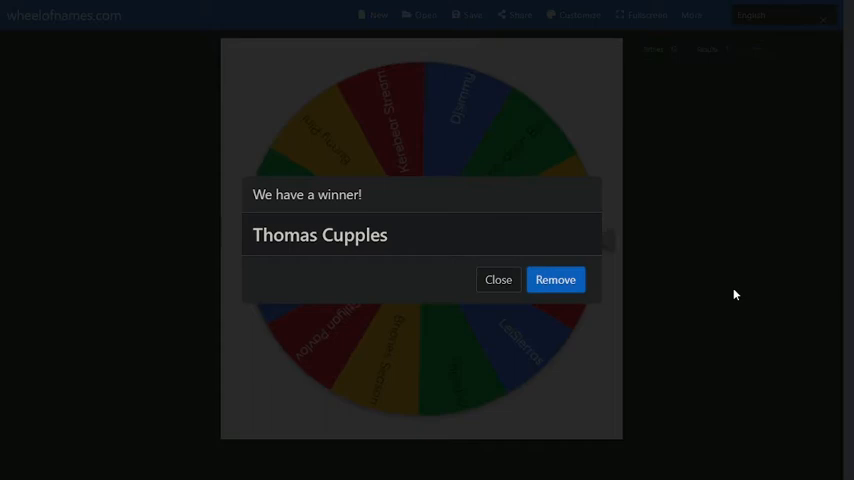
left_click(734, 294)
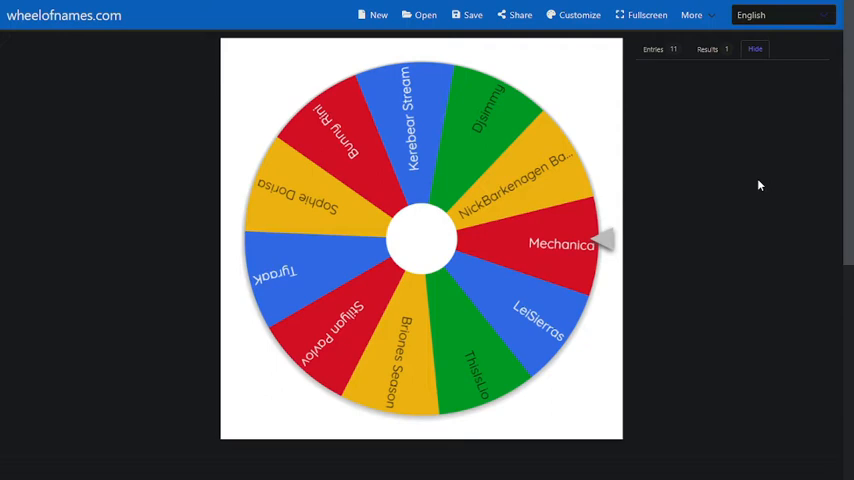
Step: Show the Entries list of the 11 remaining names beside the wheel
left_click(666, 50)
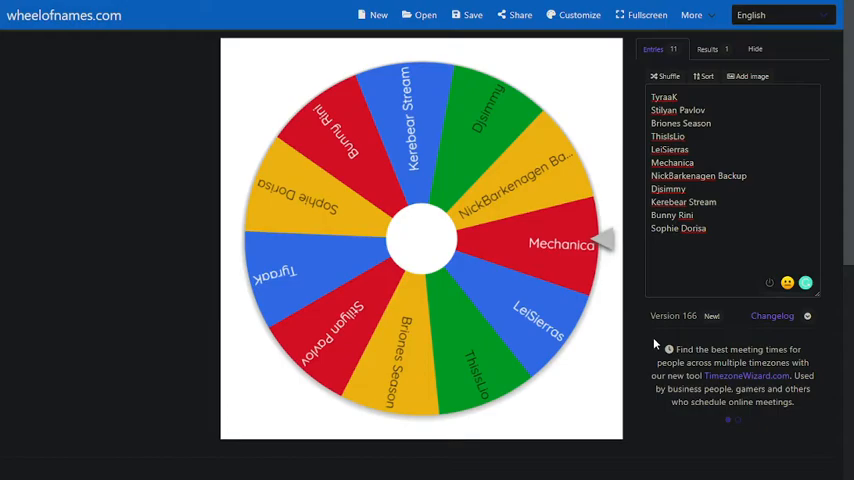
left_click(524, 298)
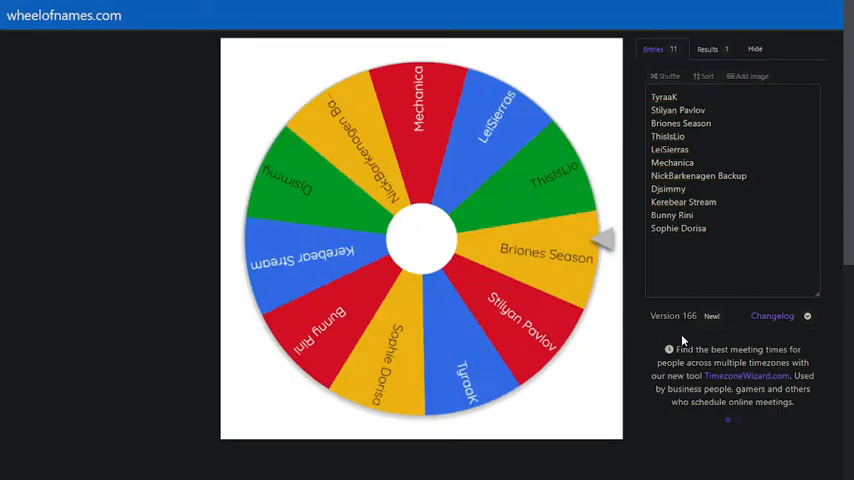